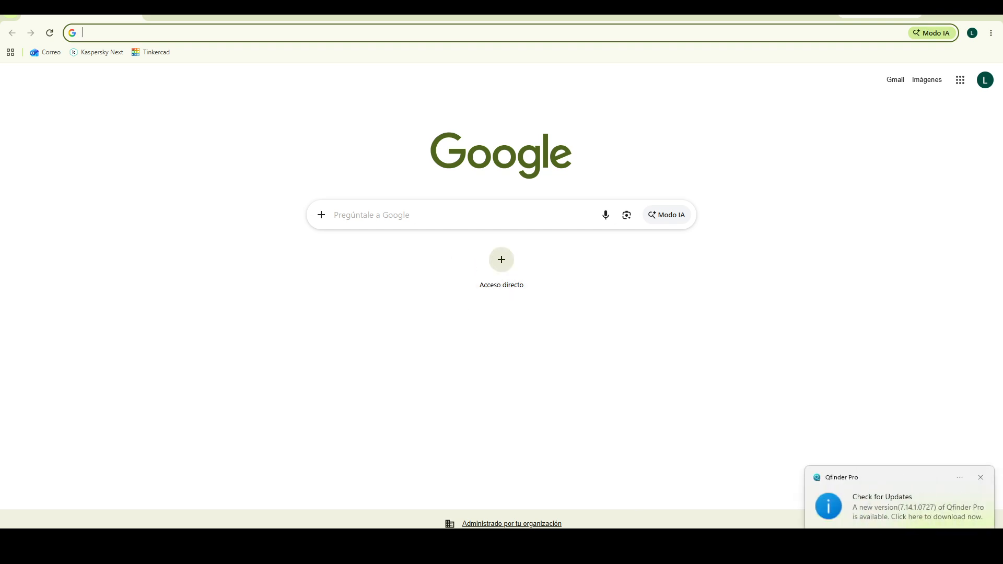
Search Google for "descargar python" and open the Download Python page on python.org
click(981, 478)
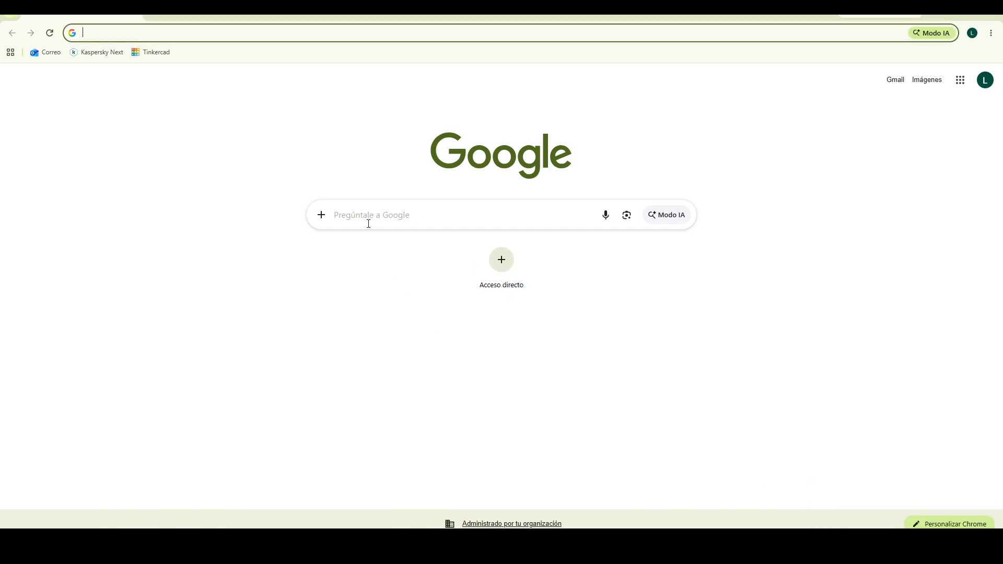
click(356, 213)
text(descargar python)
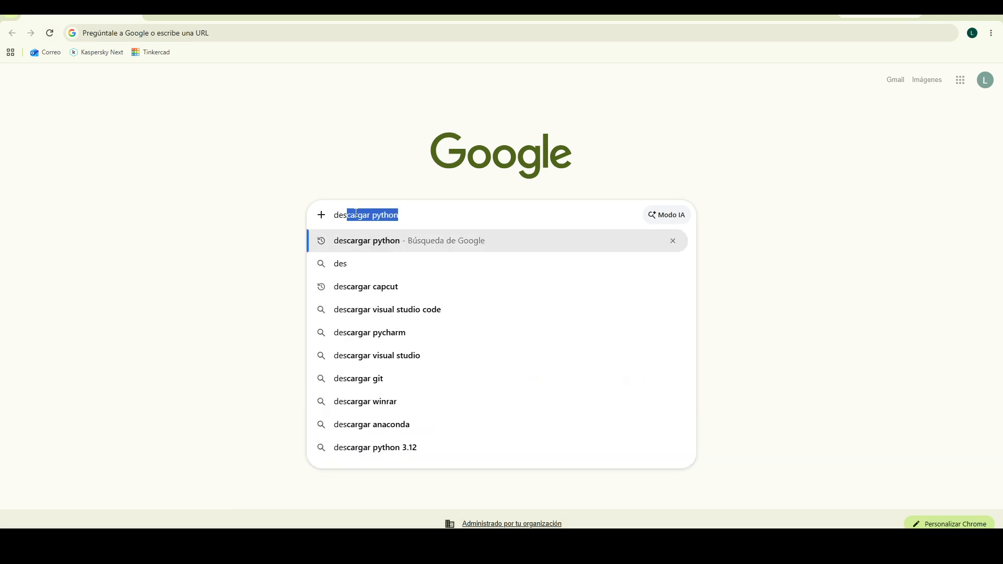
key(Return)
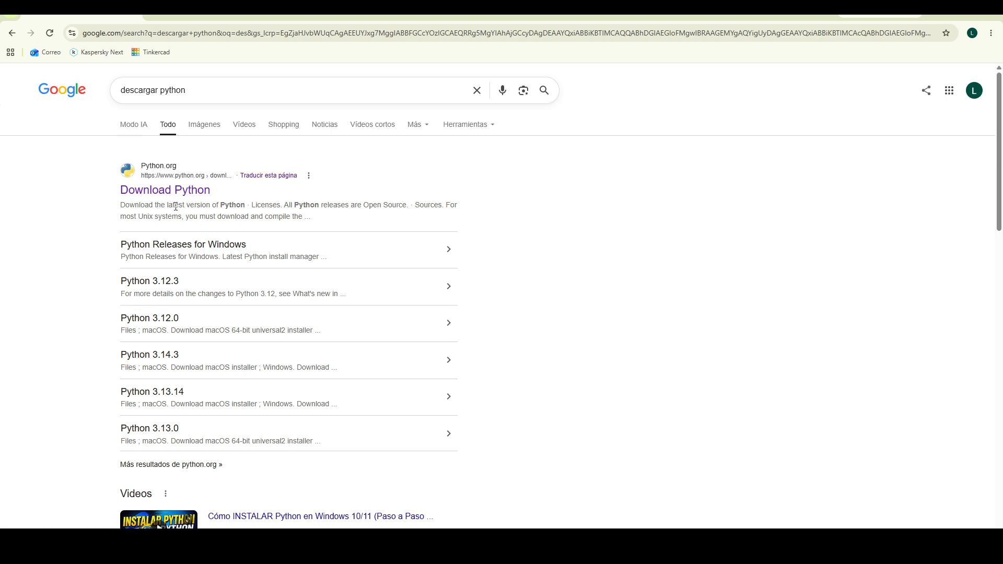
click(185, 197)
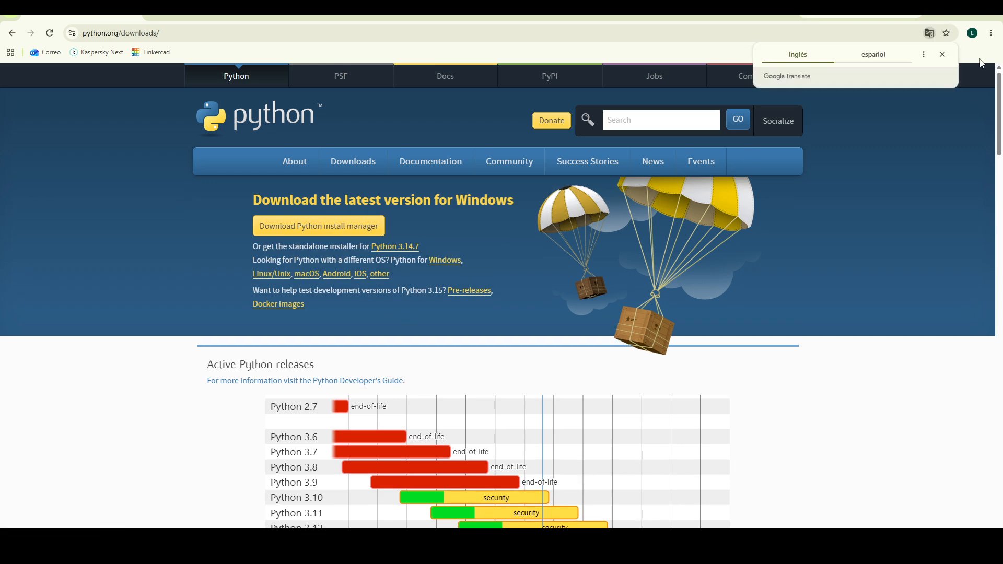
click(944, 55)
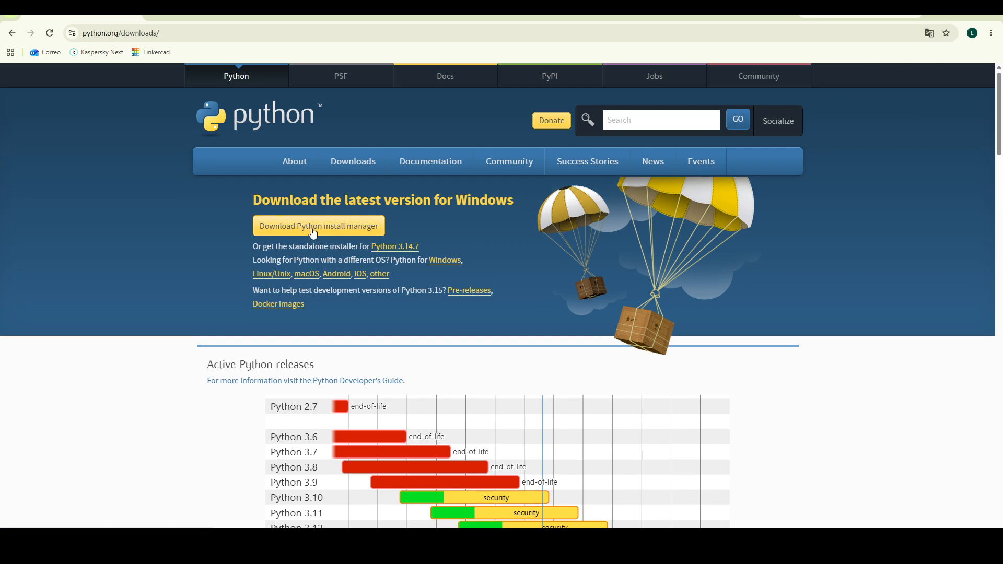
Download the Python install manager for Windows, open the downloaded msix package and reinstall it
click(318, 230)
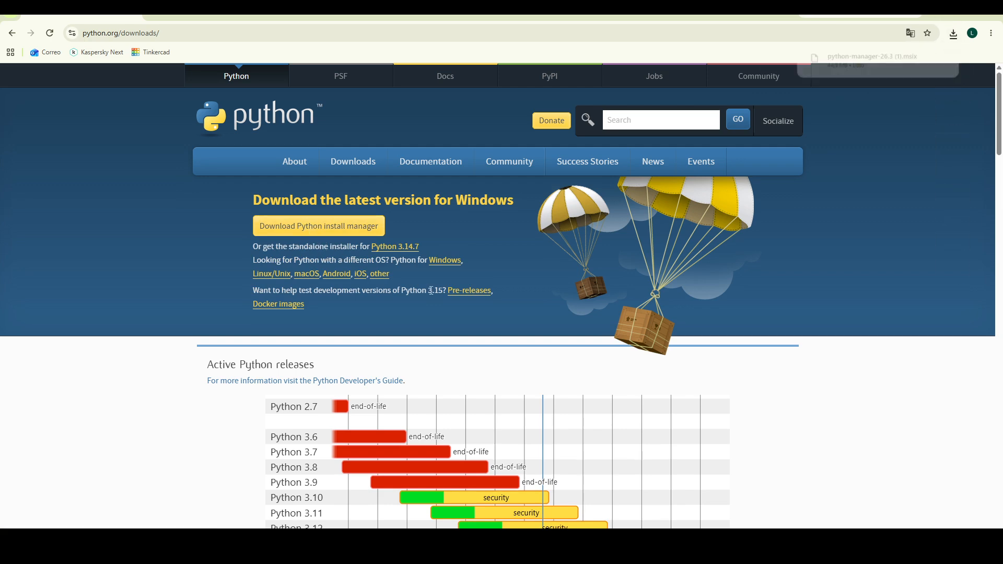
mouse_move(916, 64)
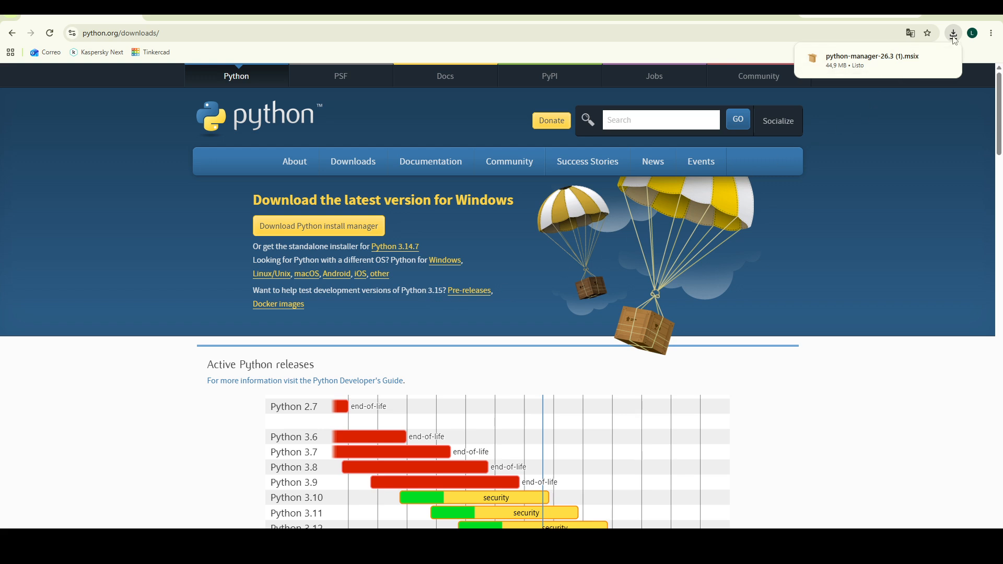
click(894, 64)
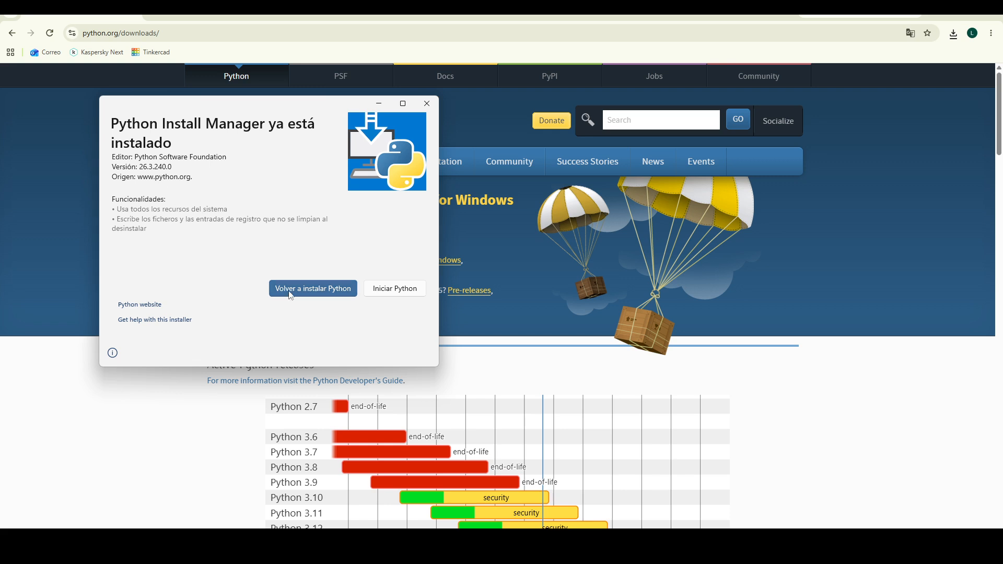
click(316, 293)
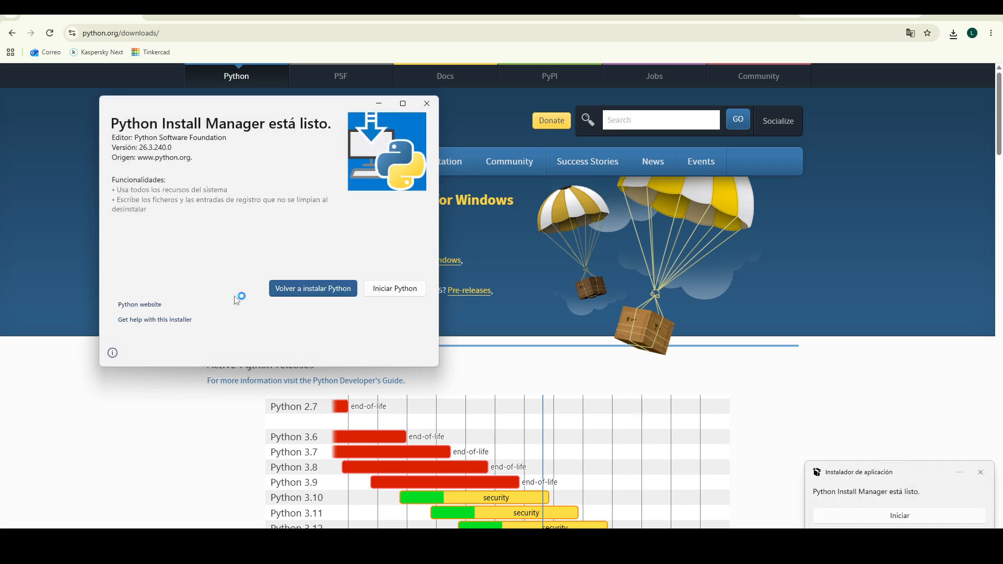
Launch Python from the installer, answer y to the alias settings, CPython install and online help questions, and close the installer
click(398, 290)
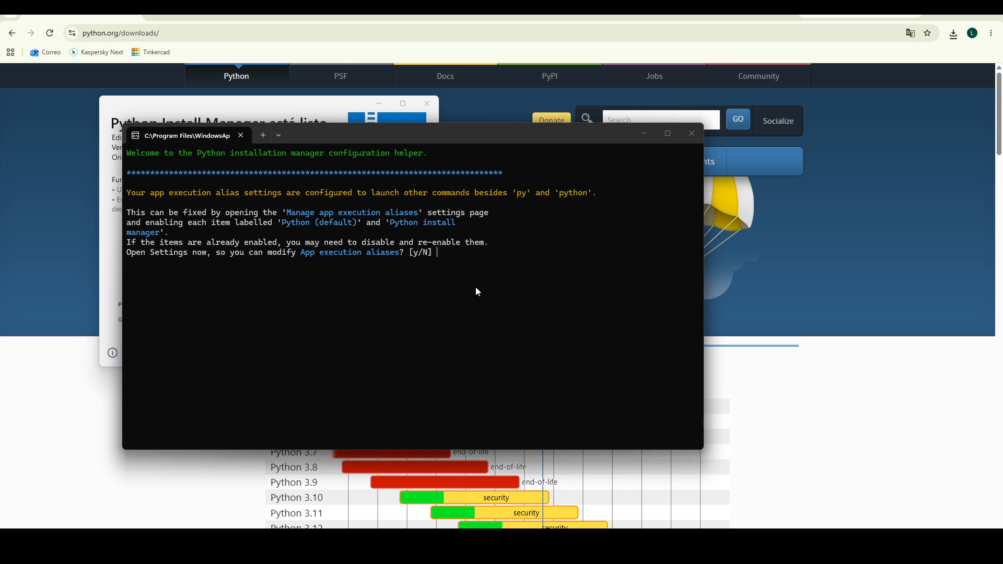
text(y)
key(Return)
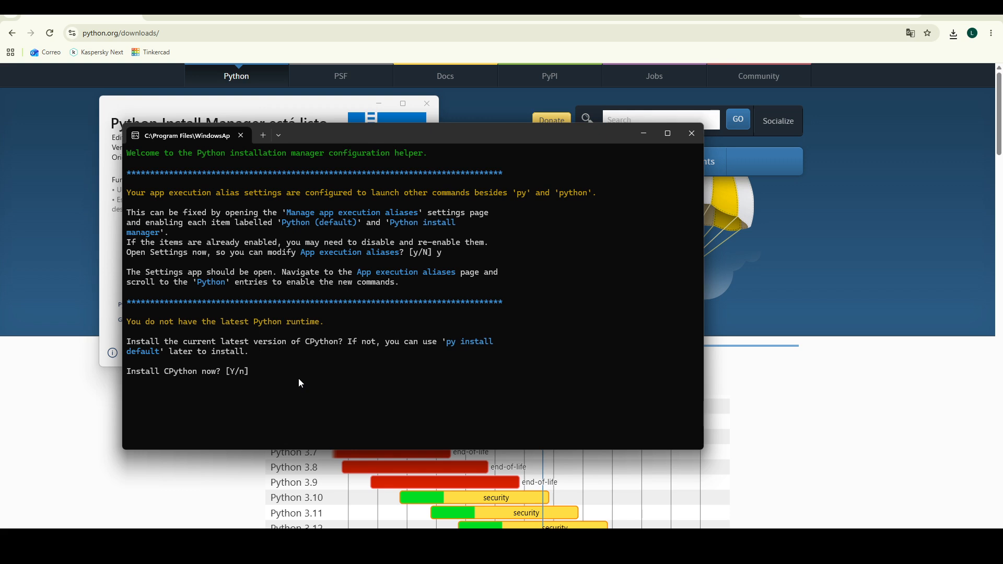
text(y)
key(Return)
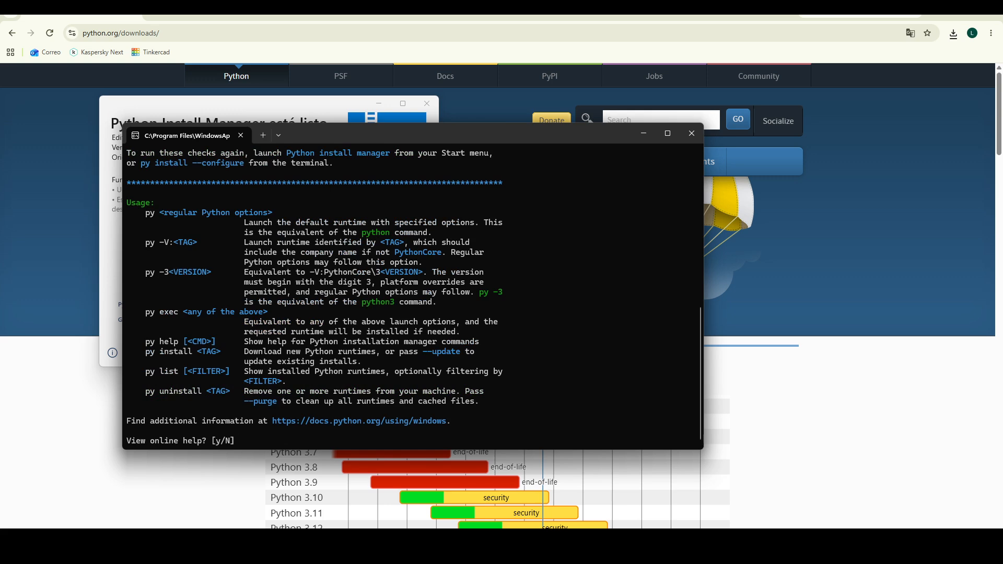
text(y)
key(Return)
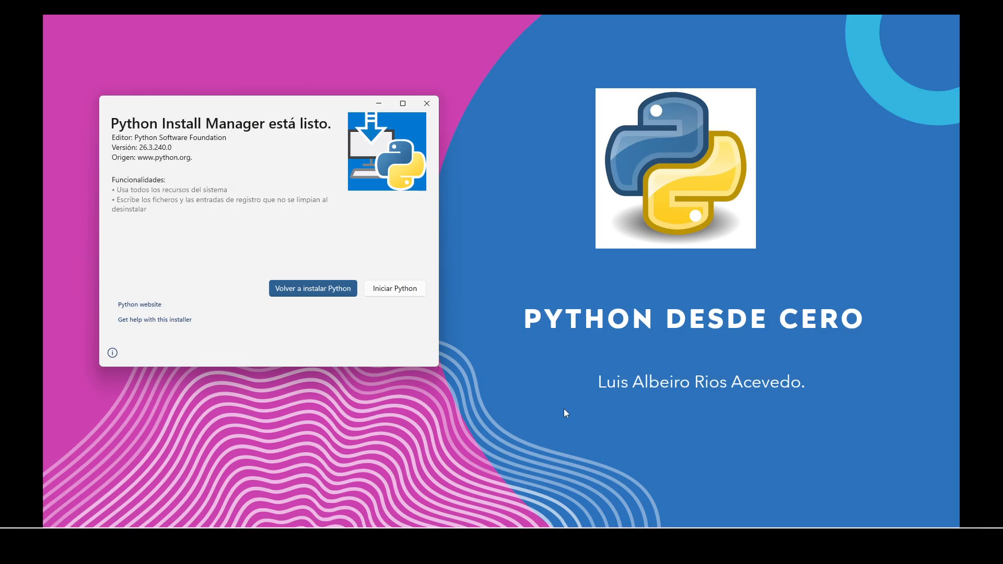
click(427, 103)
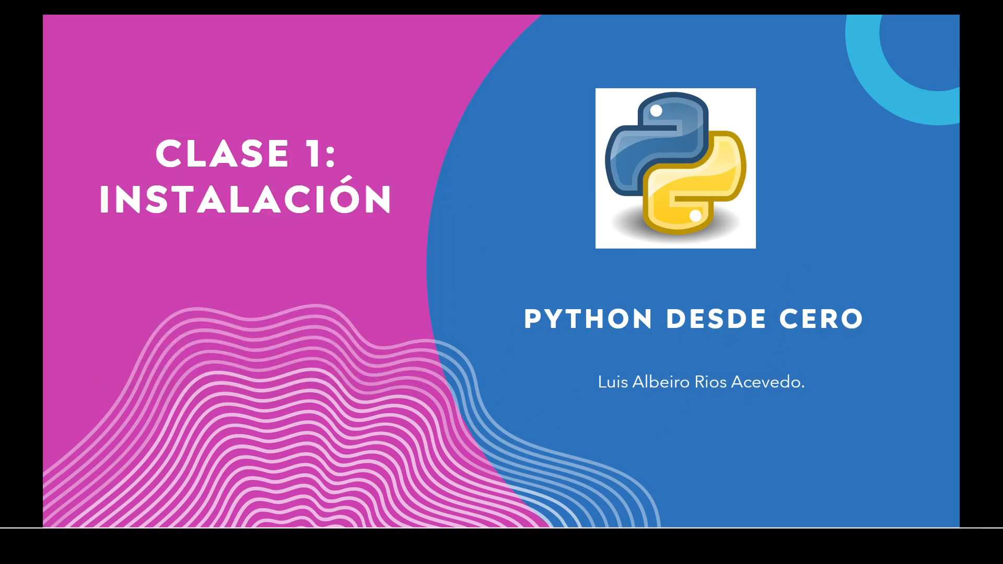
Search Windows for "idle" and open IDLE (Python 3.14)
click(373, 546)
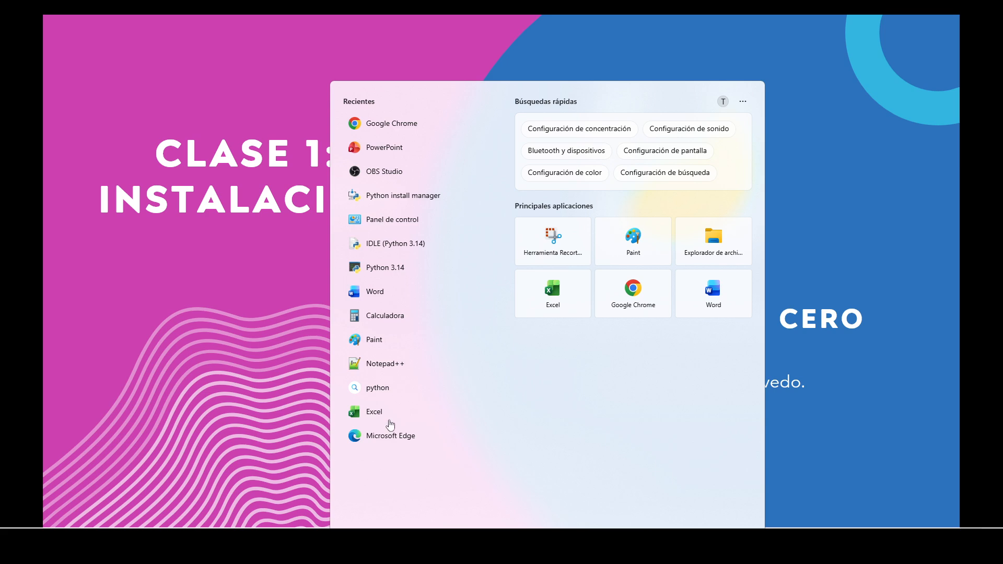
click(407, 251)
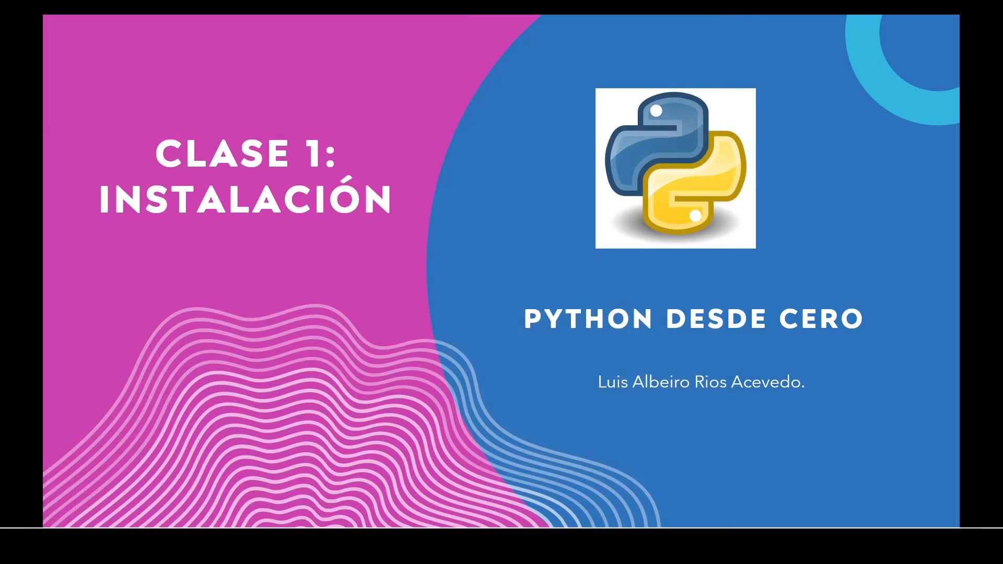
key(super)
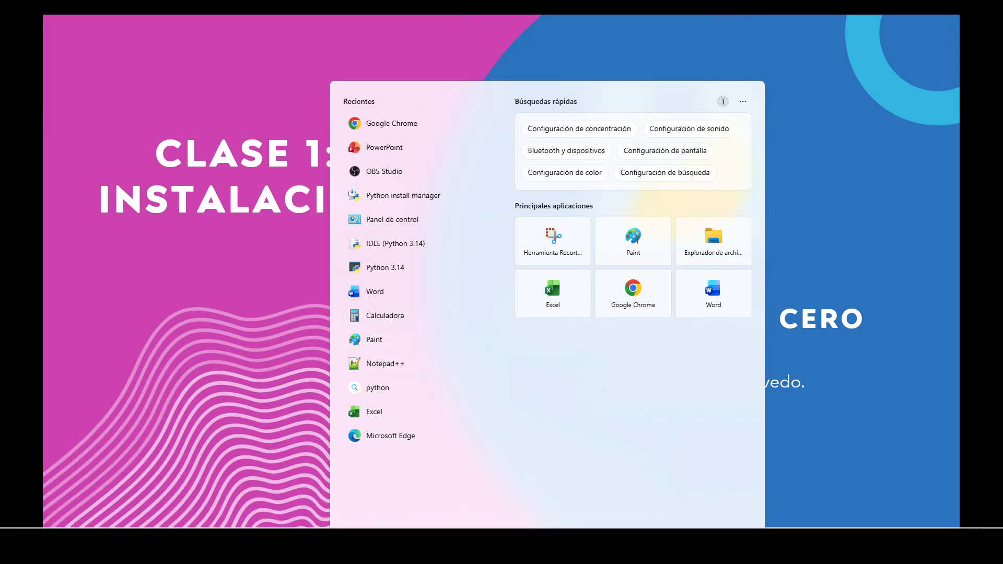
text(id)
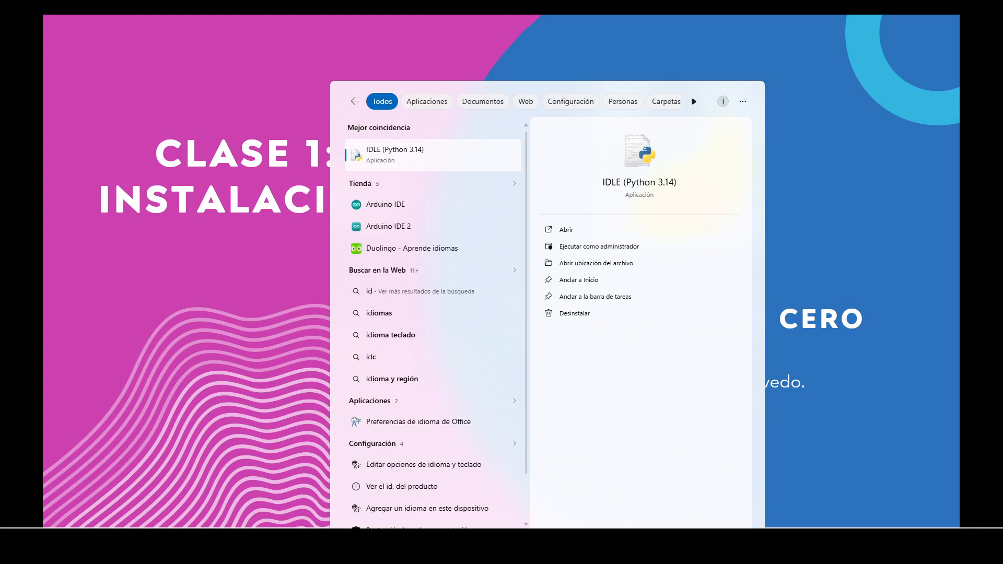
text(le)
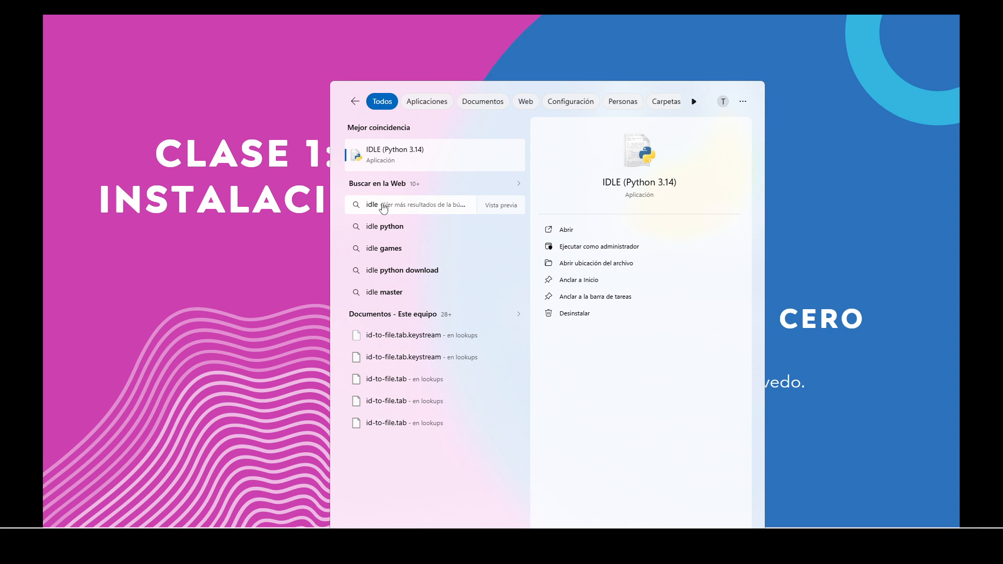
click(415, 165)
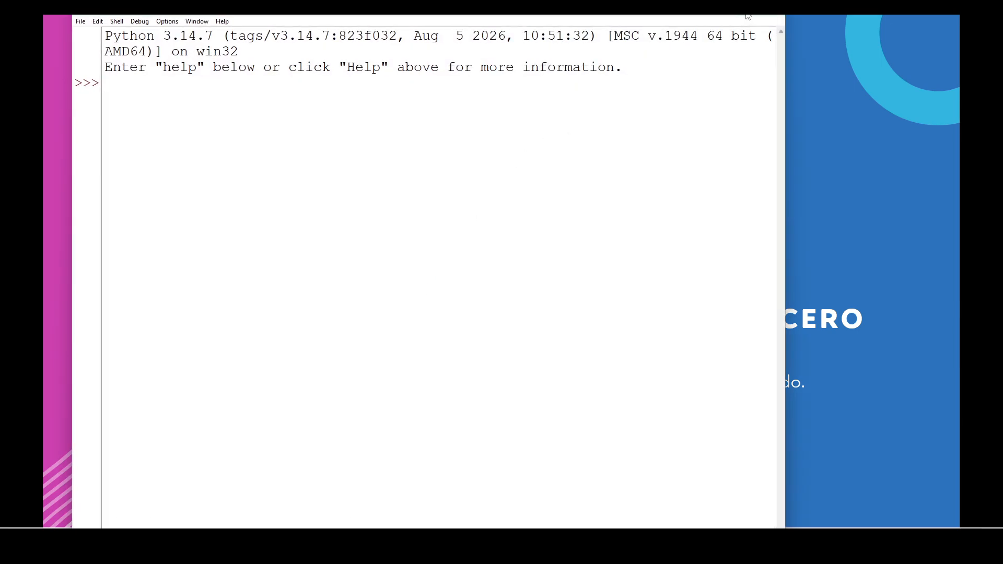
Move the IDLE Shell window lower on the desktop so that its title bar is accessible
drag(655, 6, 663, 69)
click(733, 70)
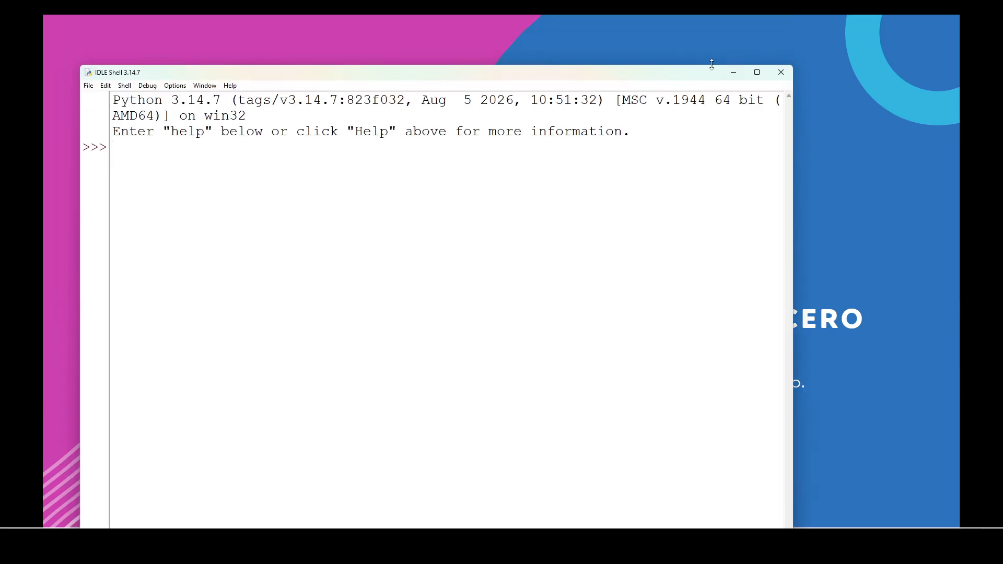
key(alt+Tab)
drag(399, 72, 421, 64)
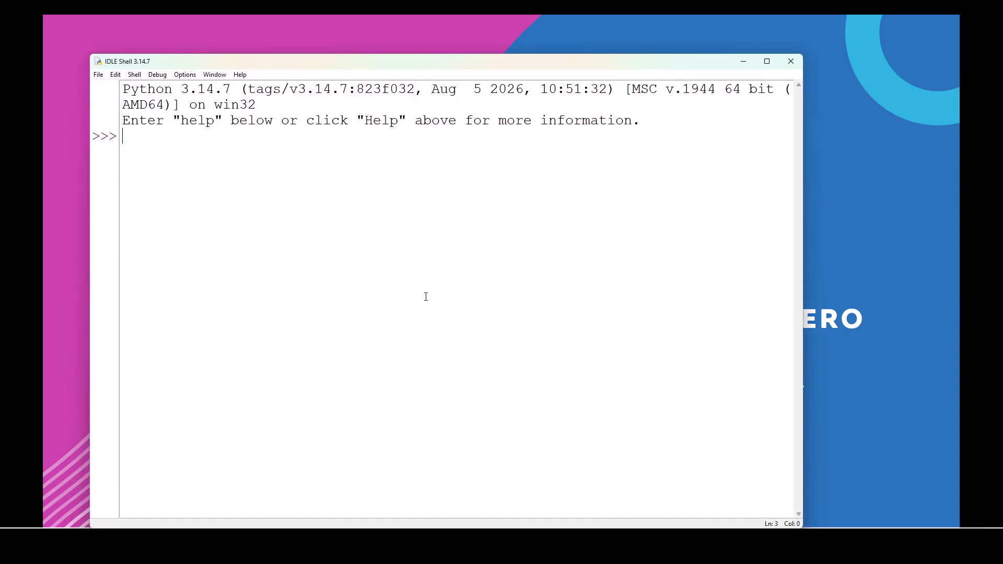
Create a new file in IDLE and move its editor window down over the shell window
click(99, 74)
click(107, 86)
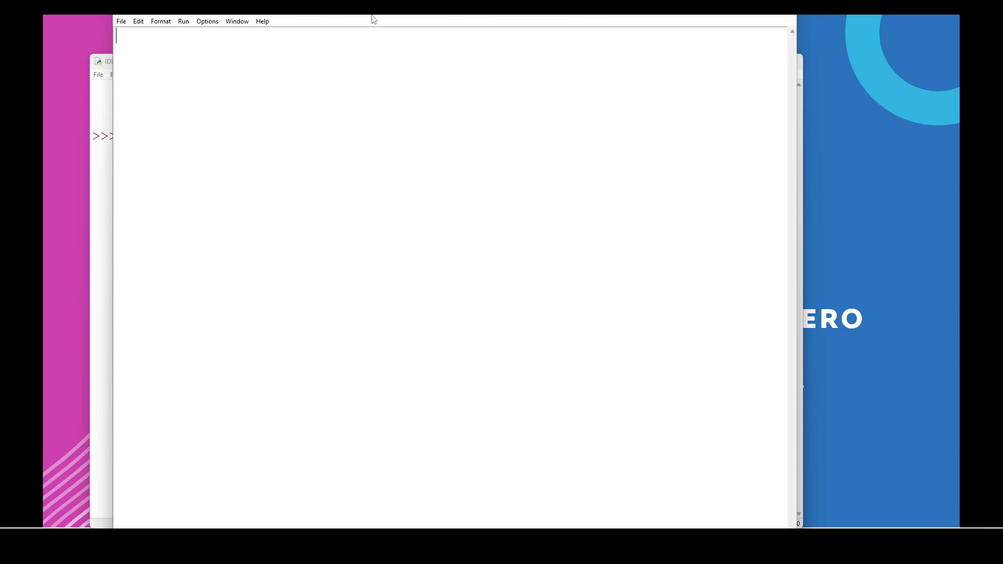
drag(372, 18, 375, 75)
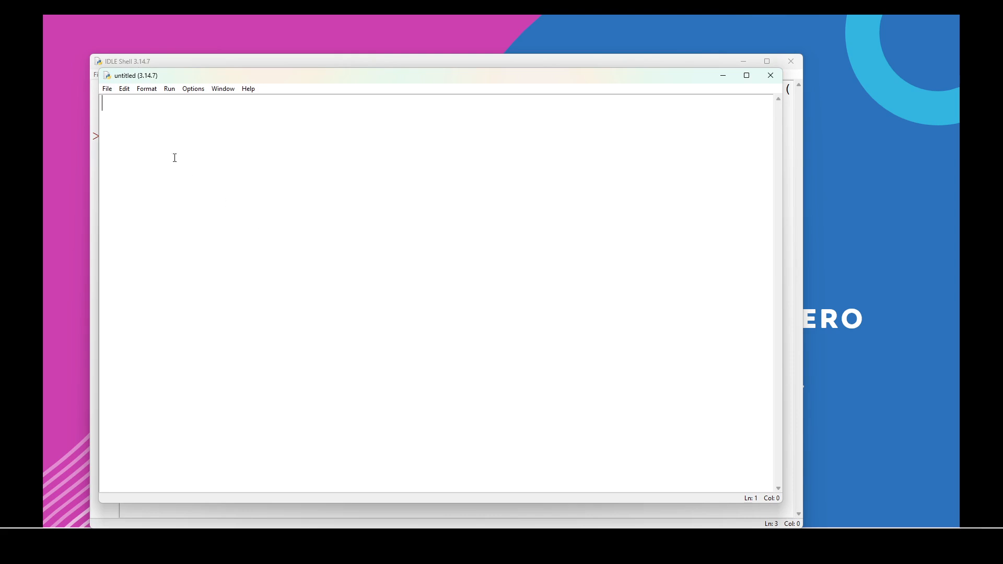
Set the IDLE editor font size to 25 in the settings and accept the change
click(194, 90)
click(200, 102)
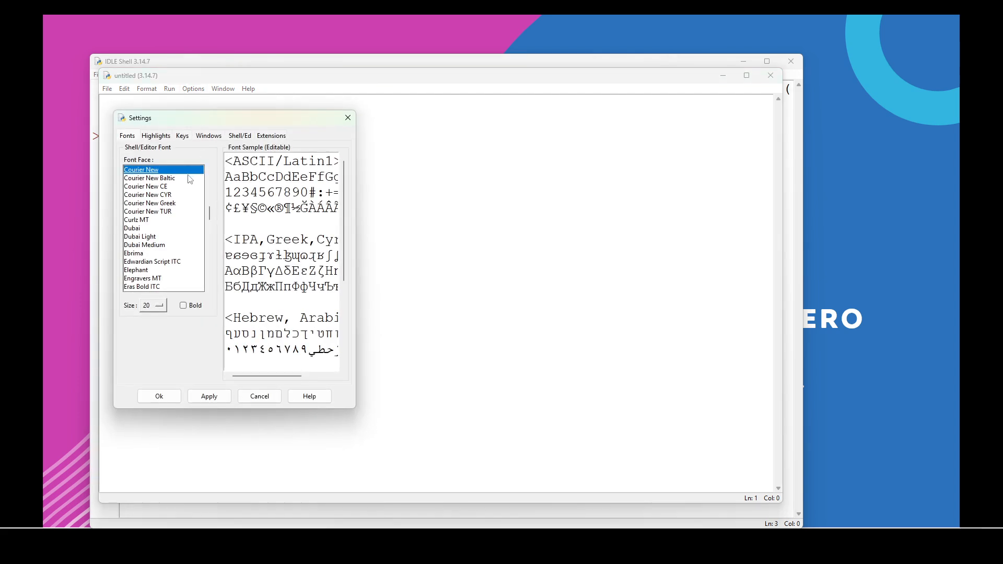
click(160, 307)
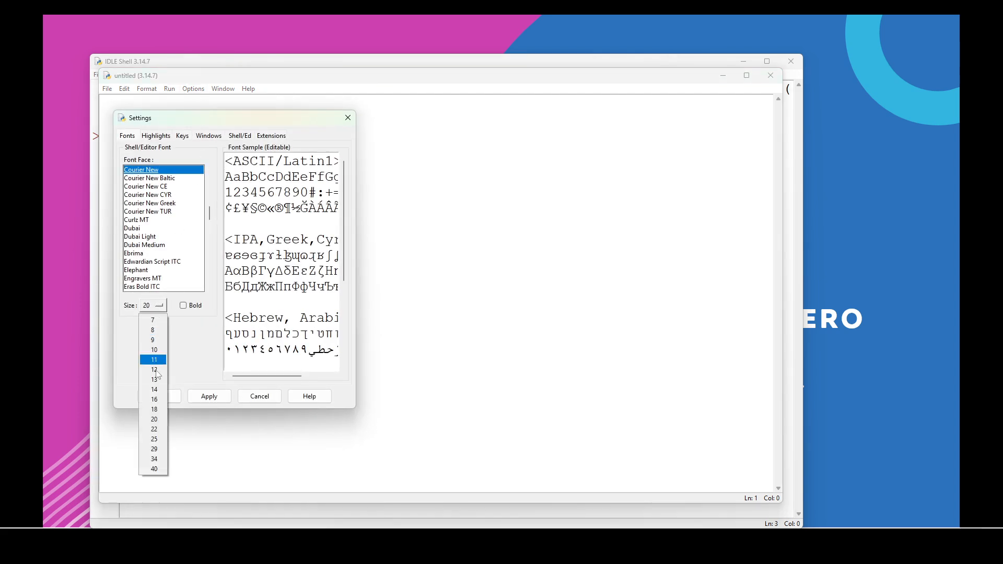
click(155, 419)
click(160, 306)
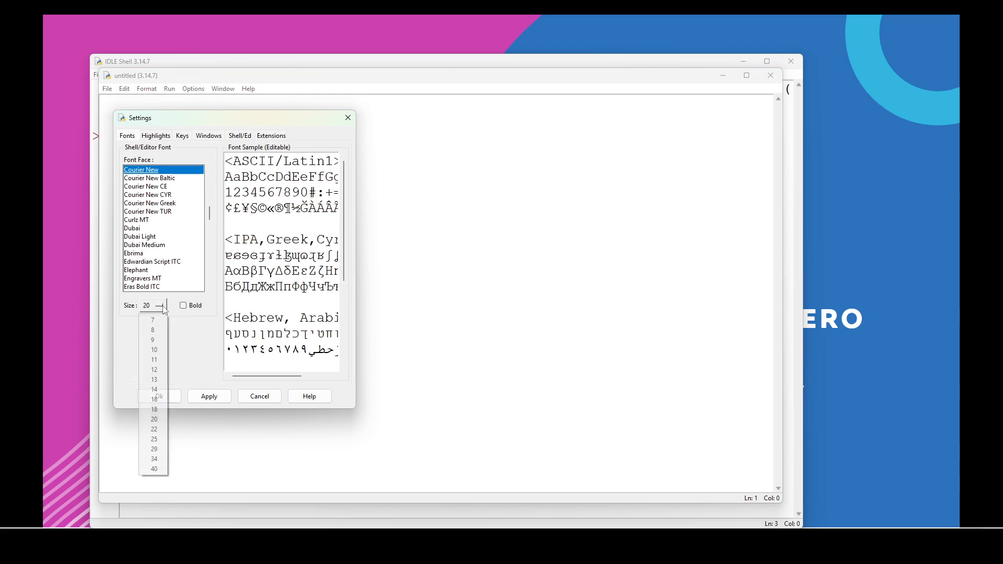
click(156, 439)
click(160, 397)
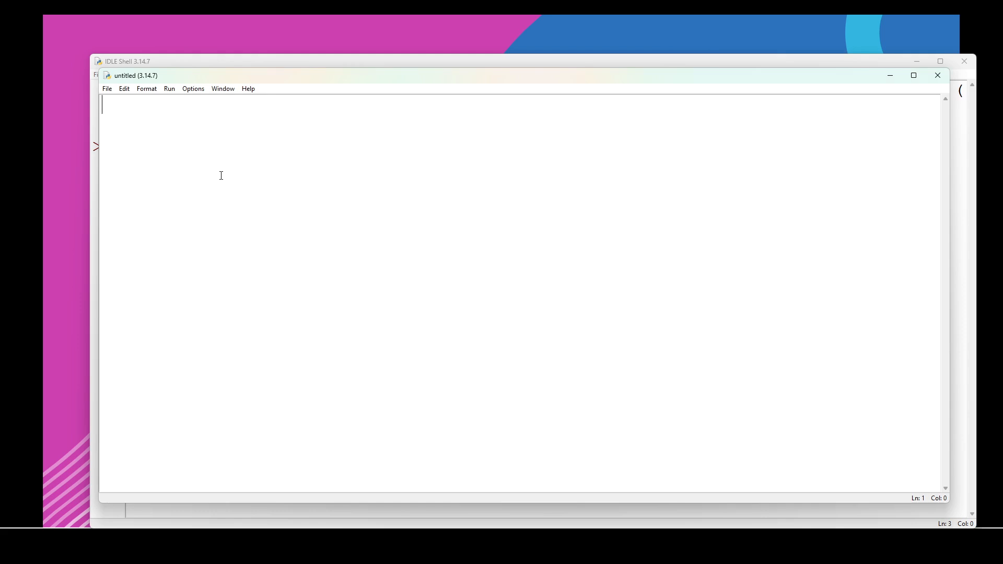
Write the line print("Hola amig@s") in the untitled file
text(print()
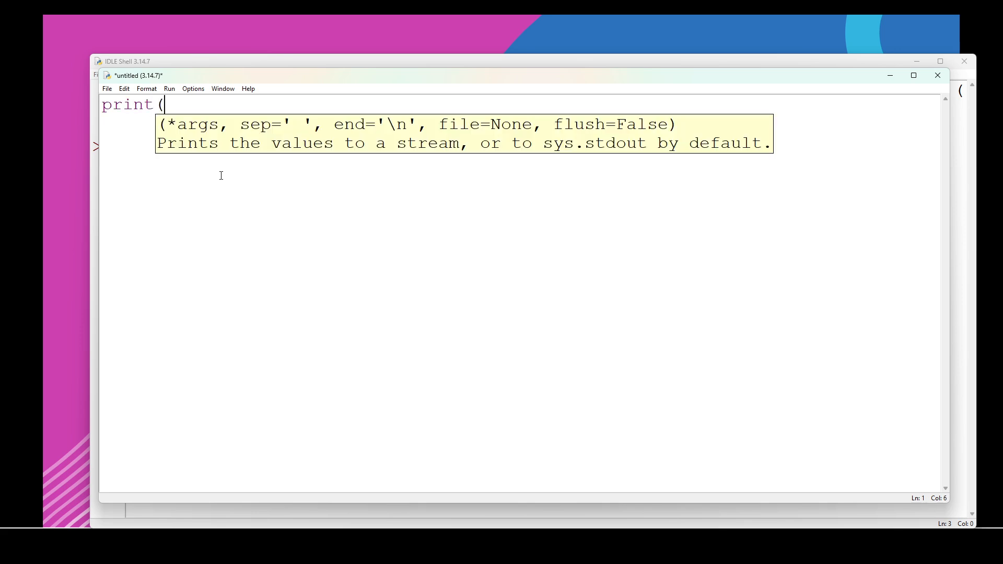
text(""))
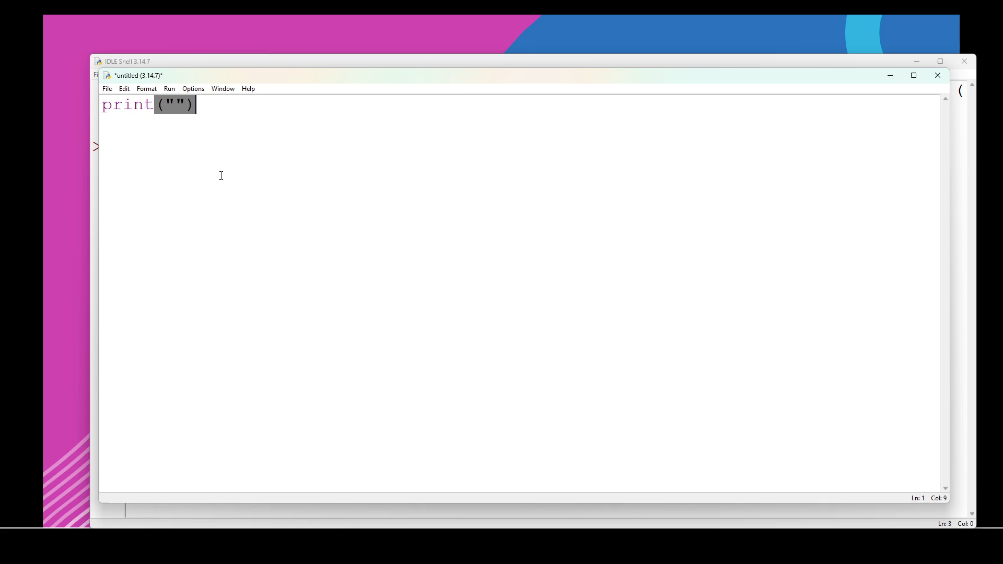
key(Left)
key(Left)
text(Hola )
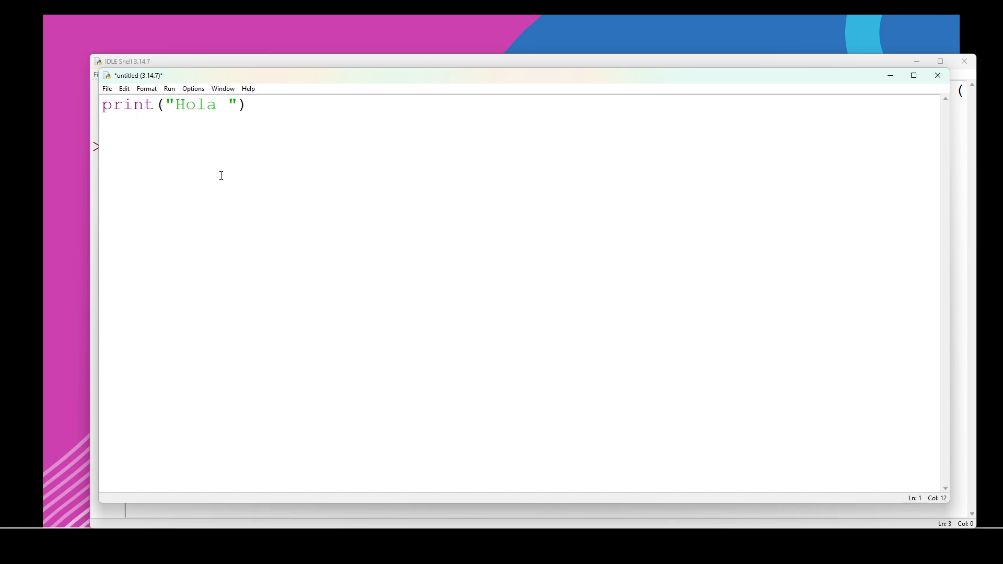
text(amig)
text(@a)
key(BackSpace)
key(BackSpace)
text(@s)
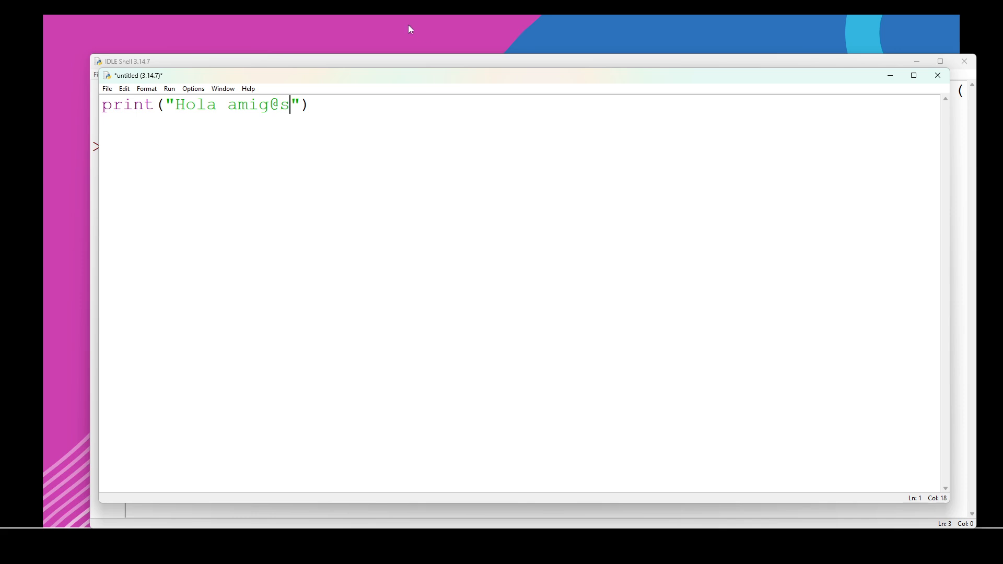
drag(155, 107, 103, 110)
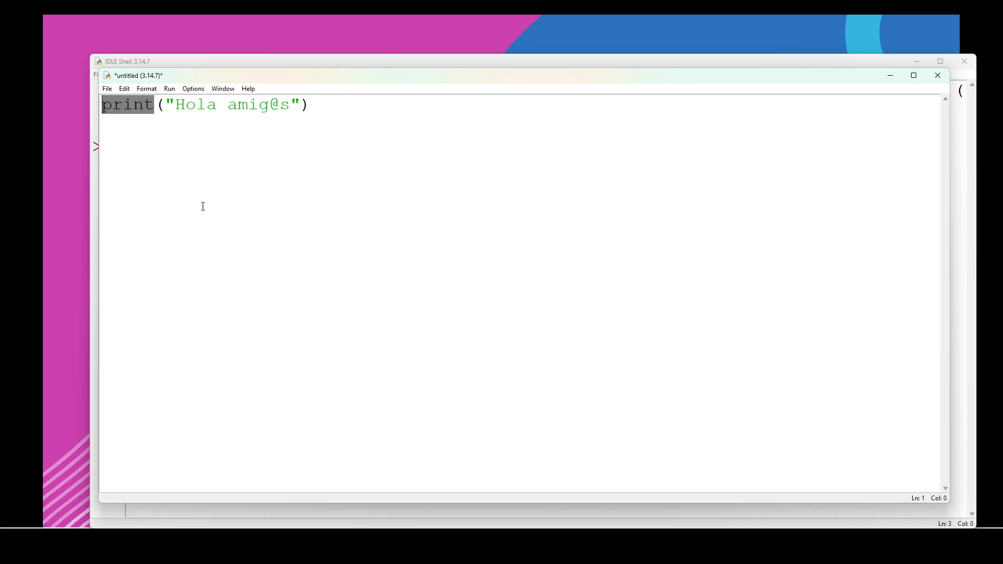
key(End)
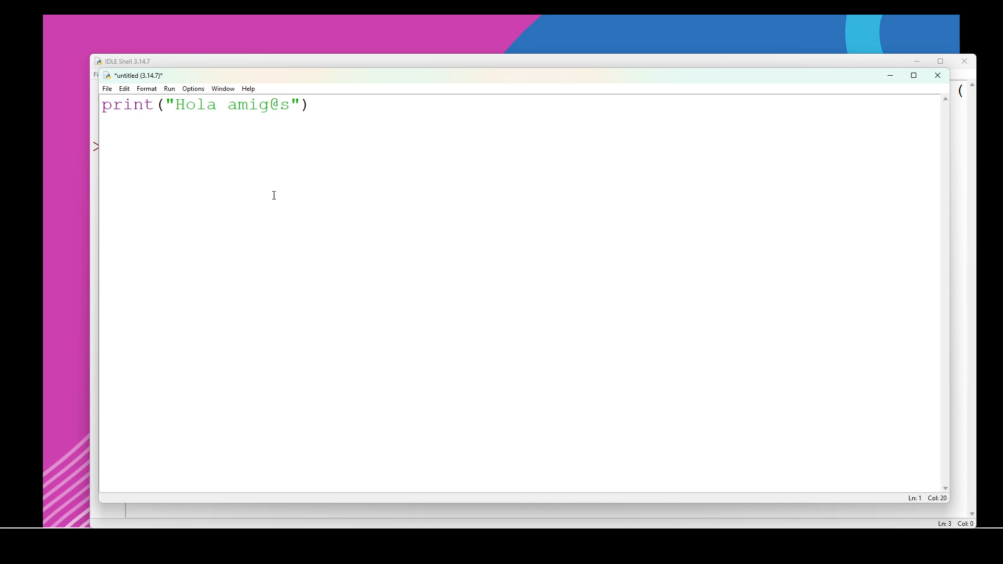
Run the print program as a module, saving its source in the Descargas folder as the Python file Ejemplo1
click(169, 92)
click(185, 101)
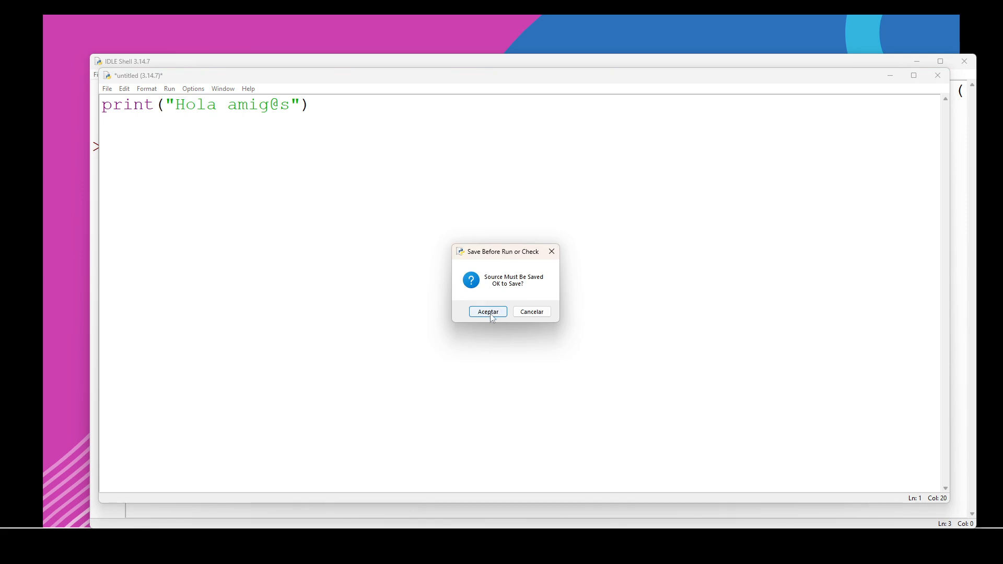
click(491, 317)
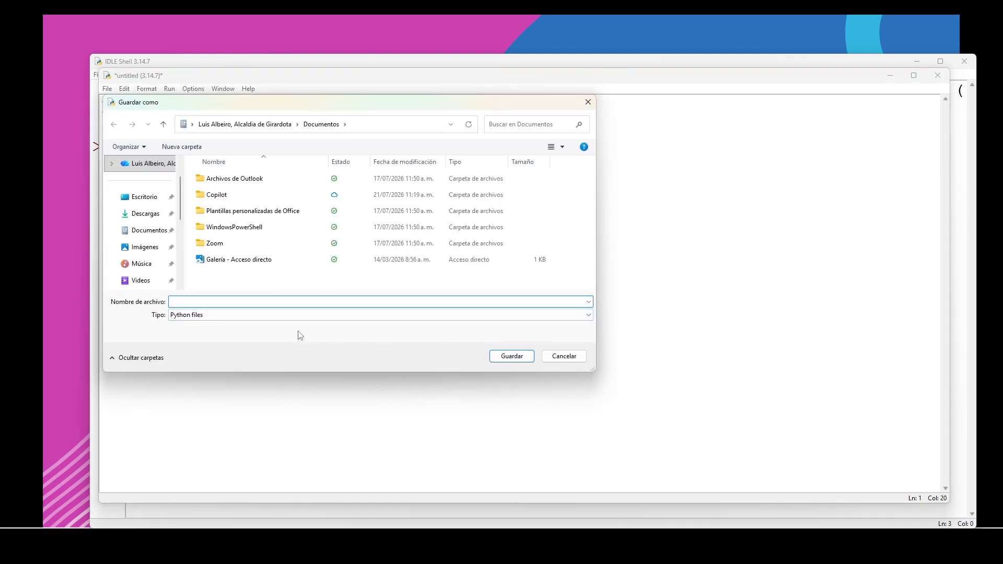
click(146, 214)
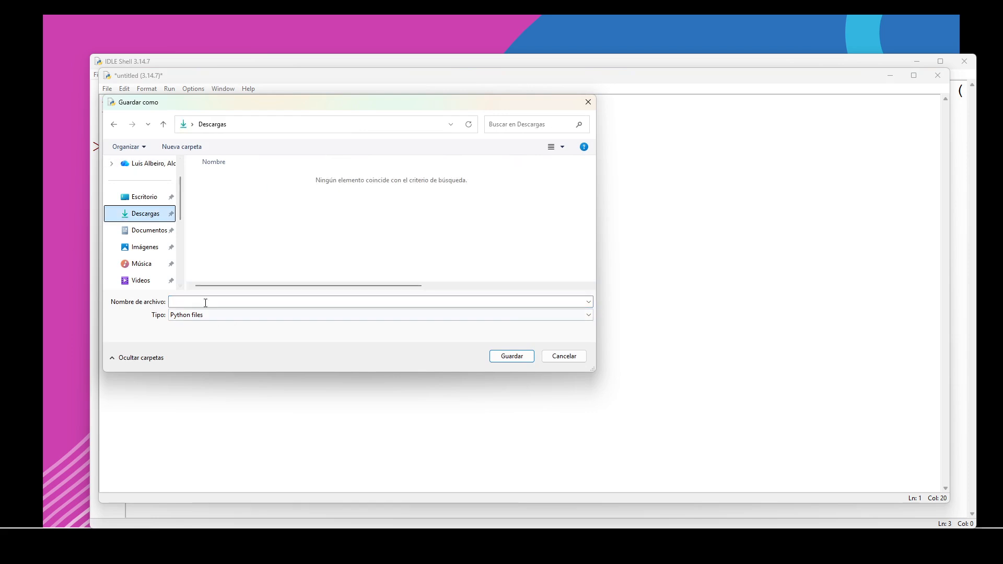
click(205, 302)
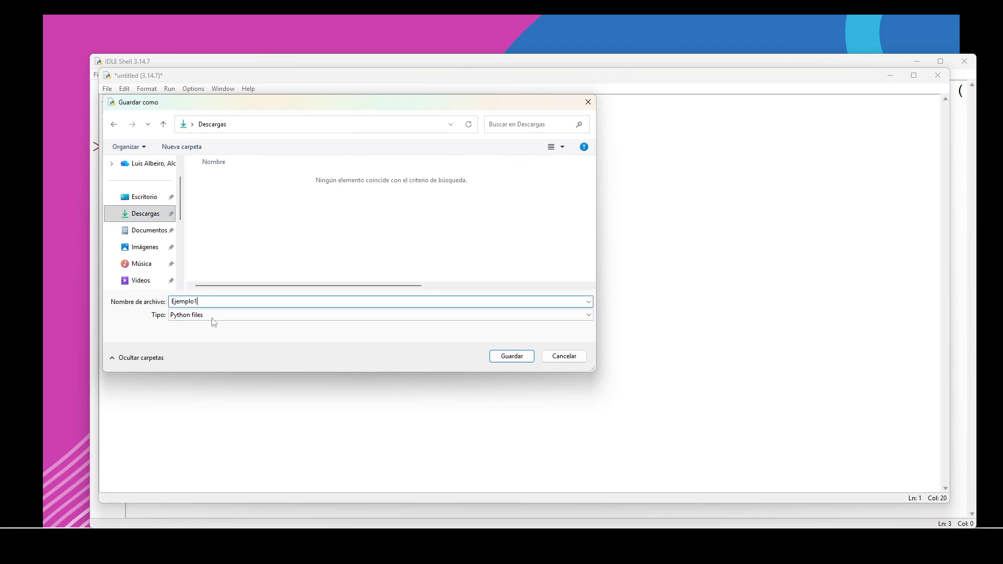
click(503, 358)
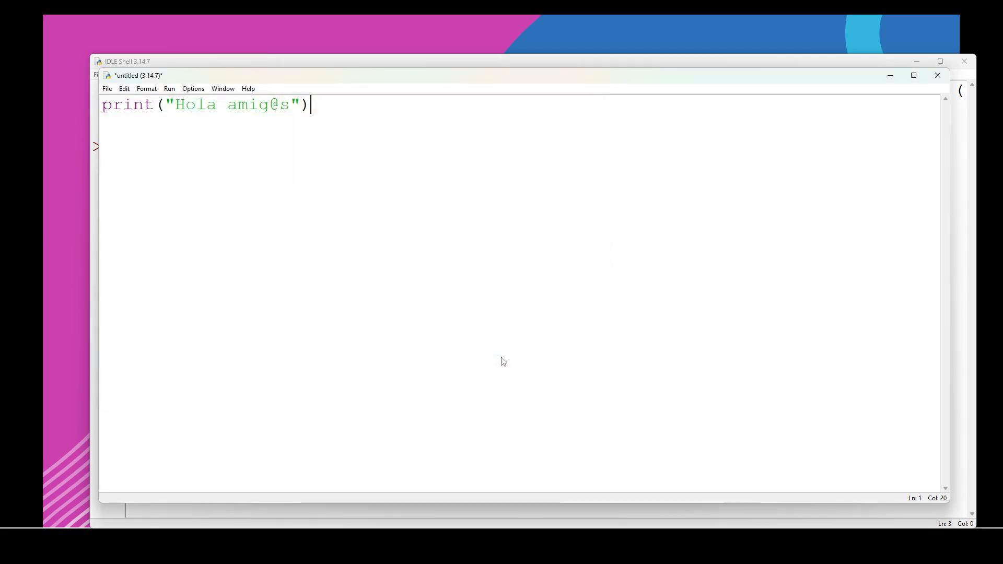
Highlight the program's printed output in the shell, and close both the IDLE Shell and the Ejemplo1.py editor window
drag(259, 192, 131, 185)
click(209, 216)
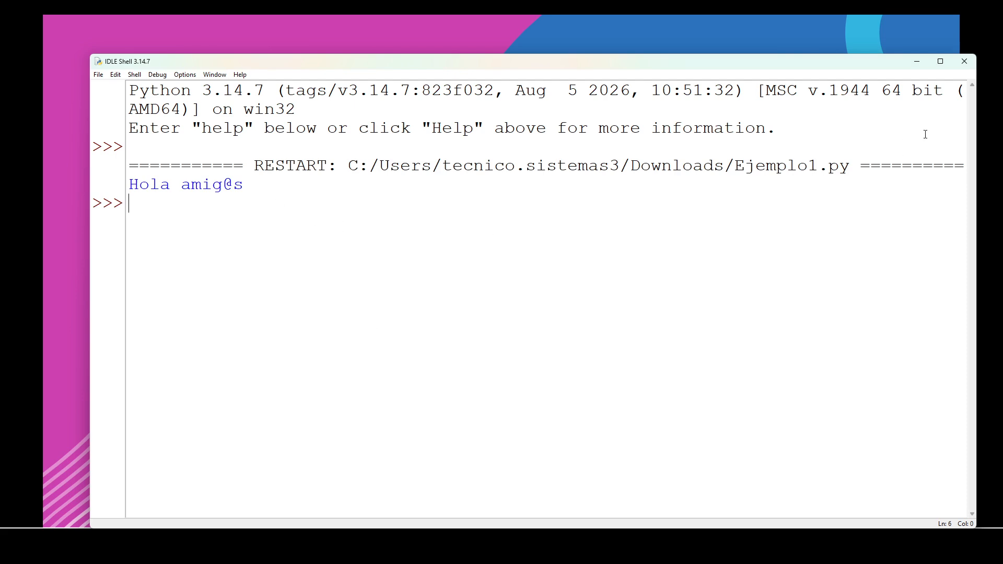
click(965, 61)
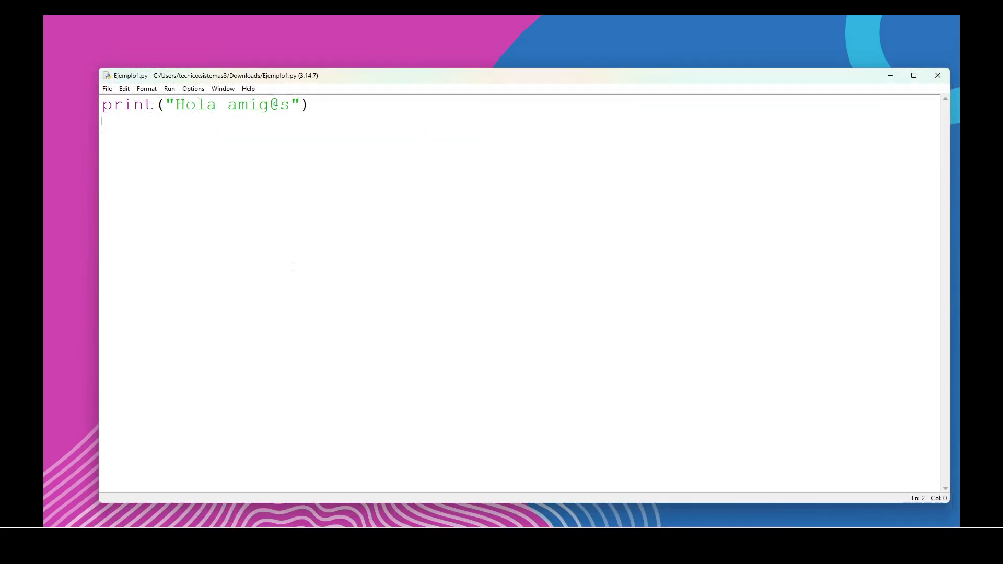
click(938, 75)
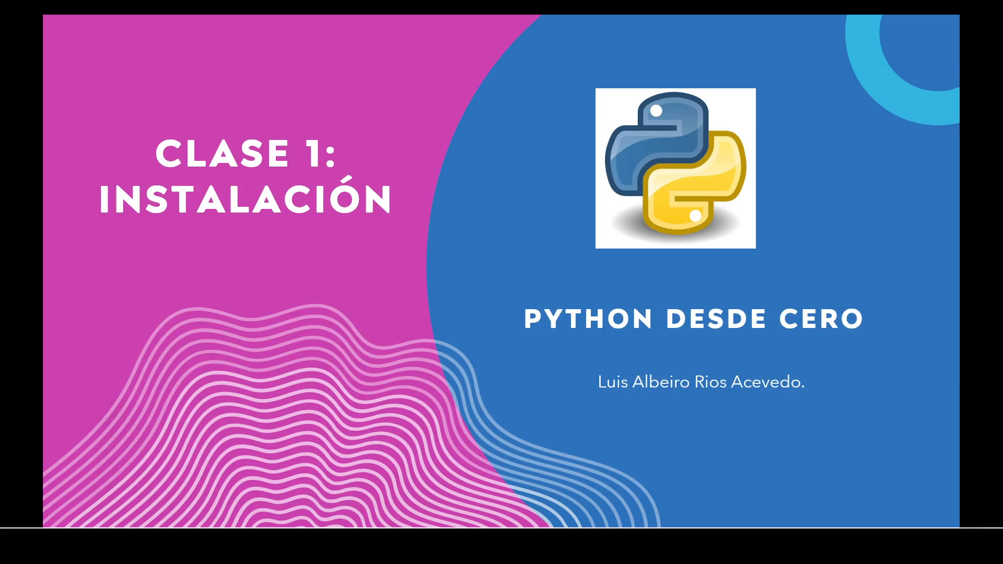
Search Windows for Google Chrome and open it with the named personal profile rather than Correo or Tu Chrome
key(super)
text(ch)
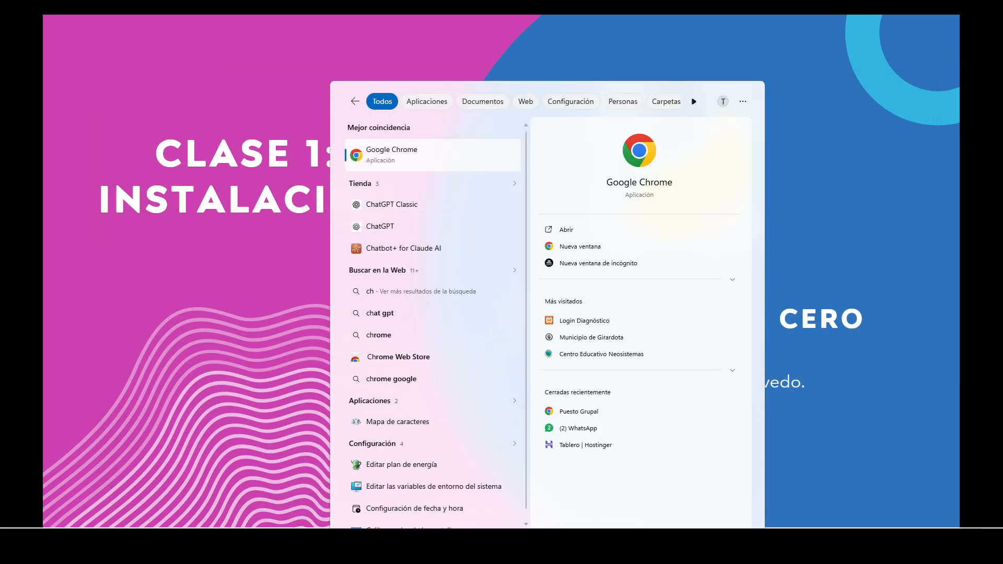
click(405, 154)
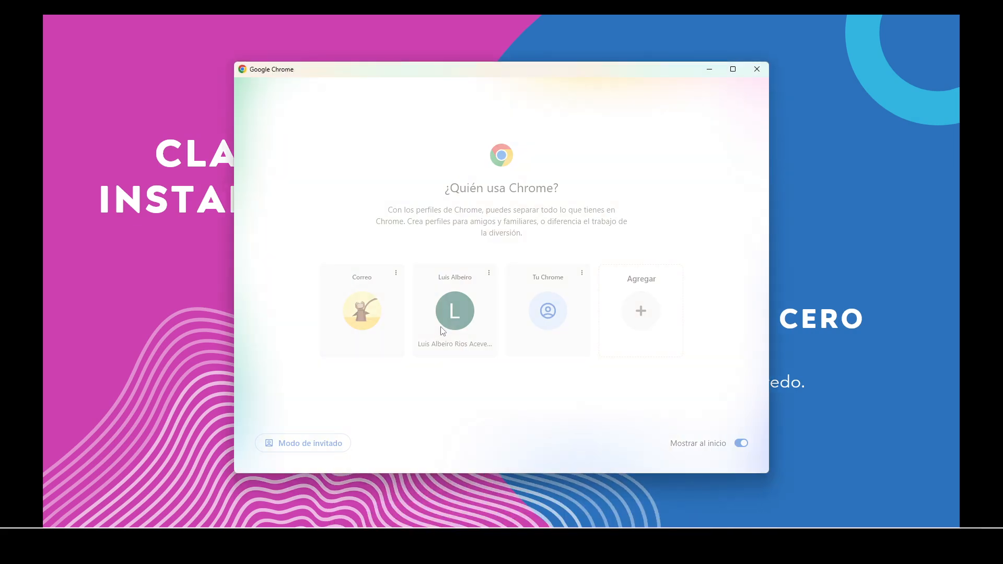
click(473, 329)
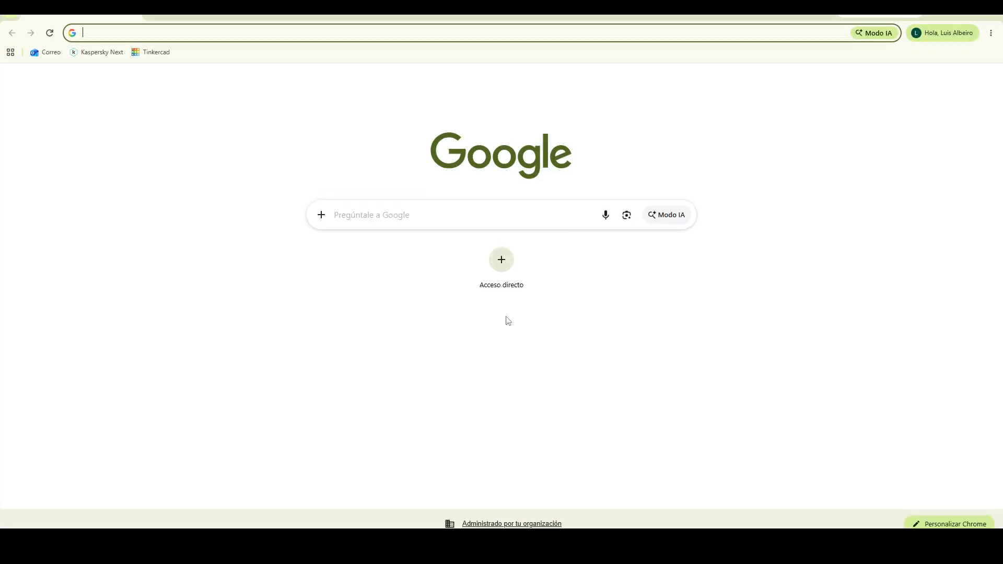